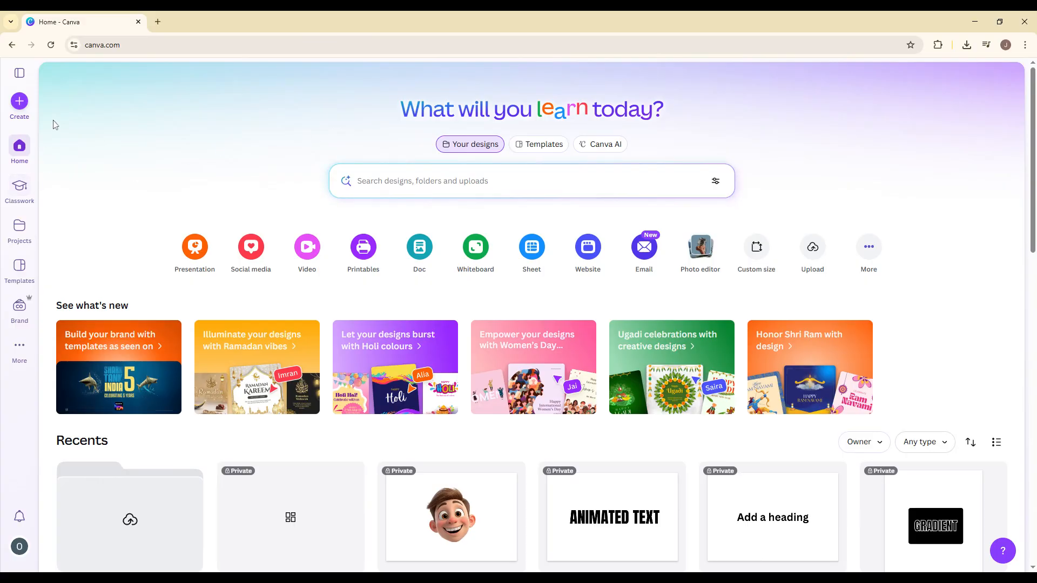
- Create a new blank Instagram Post (4:5) design from the social media formats
left_click(20, 101)
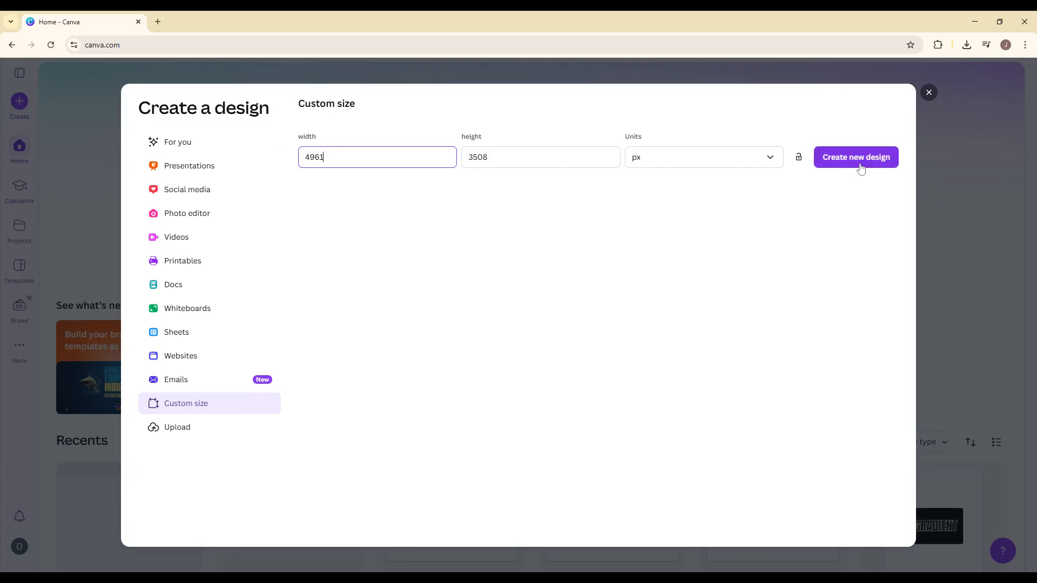
left_click(209, 197)
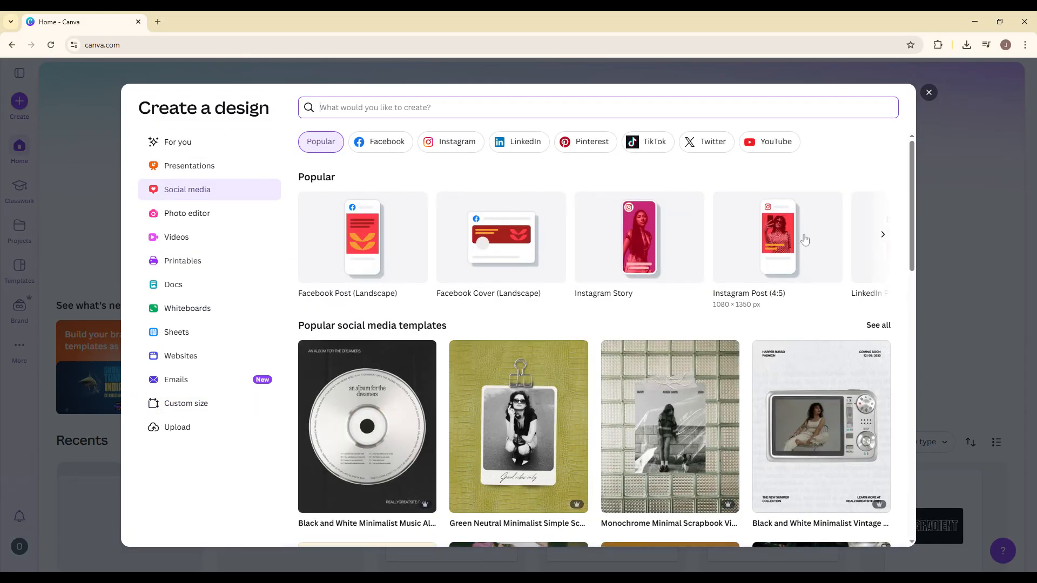
left_click(769, 267)
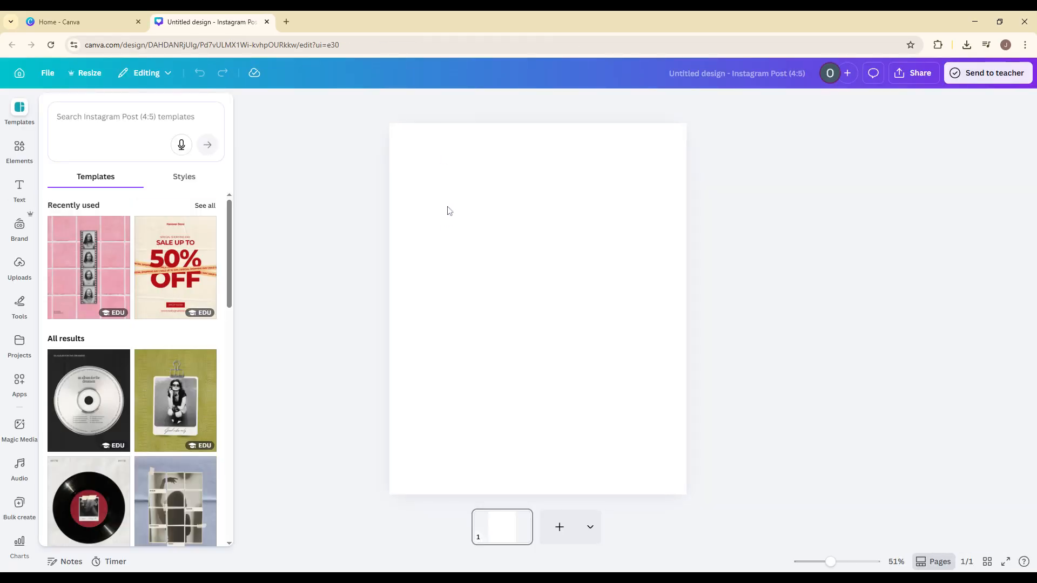
- Search the elements library for CIRCLE OUTLINE
left_click(20, 150)
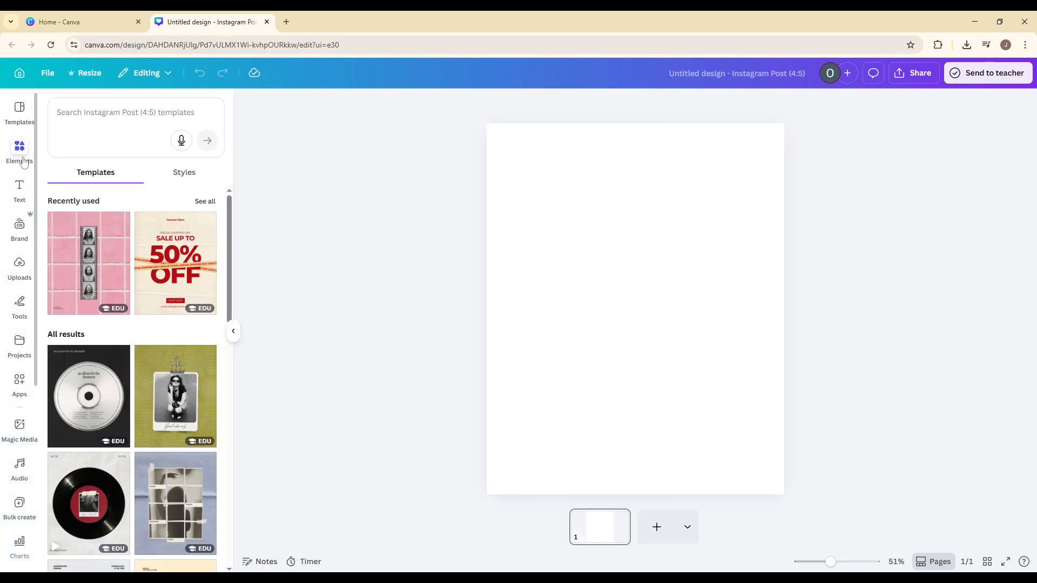
left_click(81, 112)
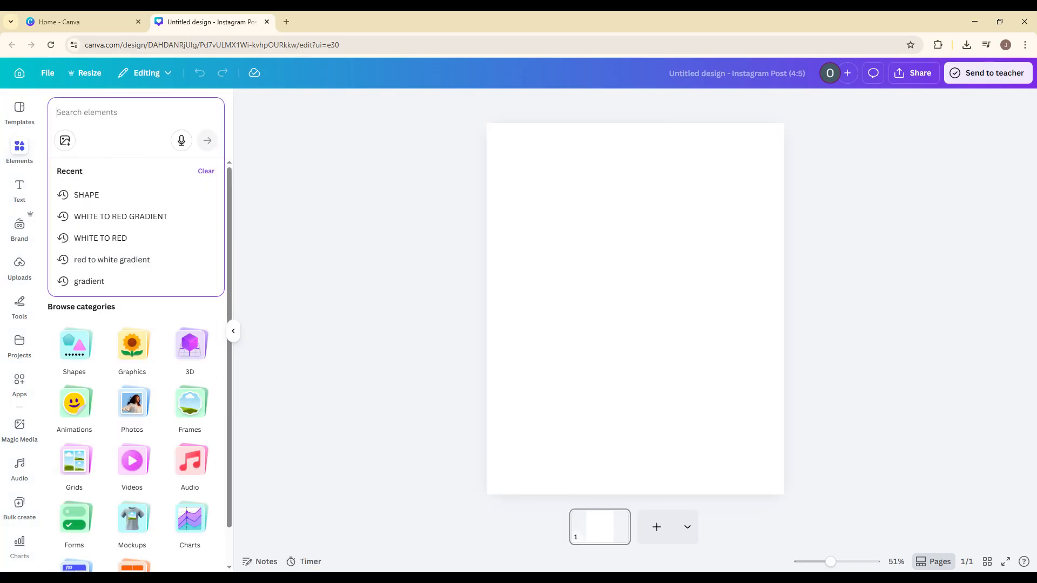
type("CIC")
type("REKL")
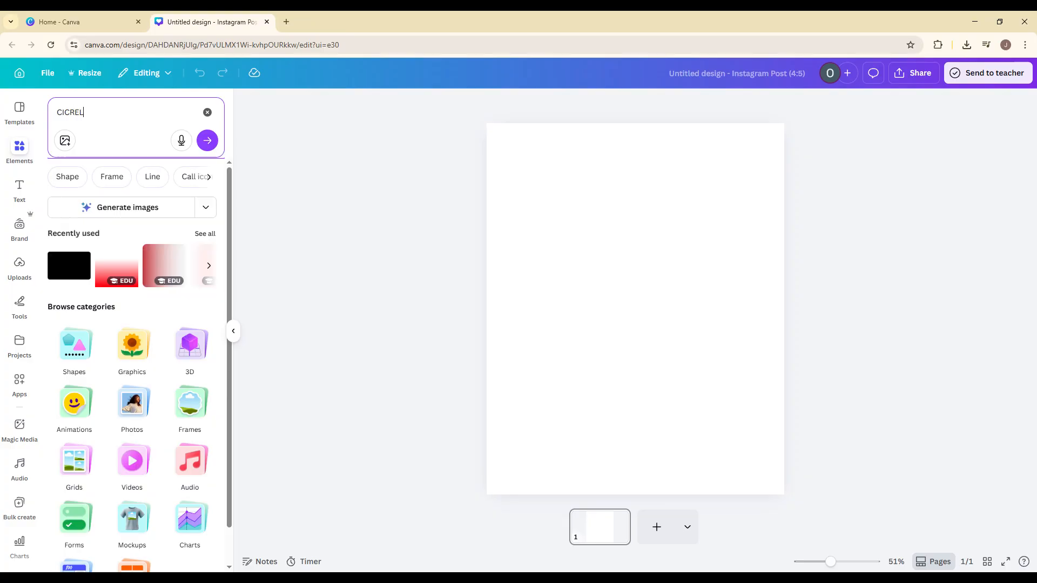
key("BackSpace")
key("BackSpace")
key("BackSpace")
key("BackSpace")
key("BackSpace")
type("RCLE")
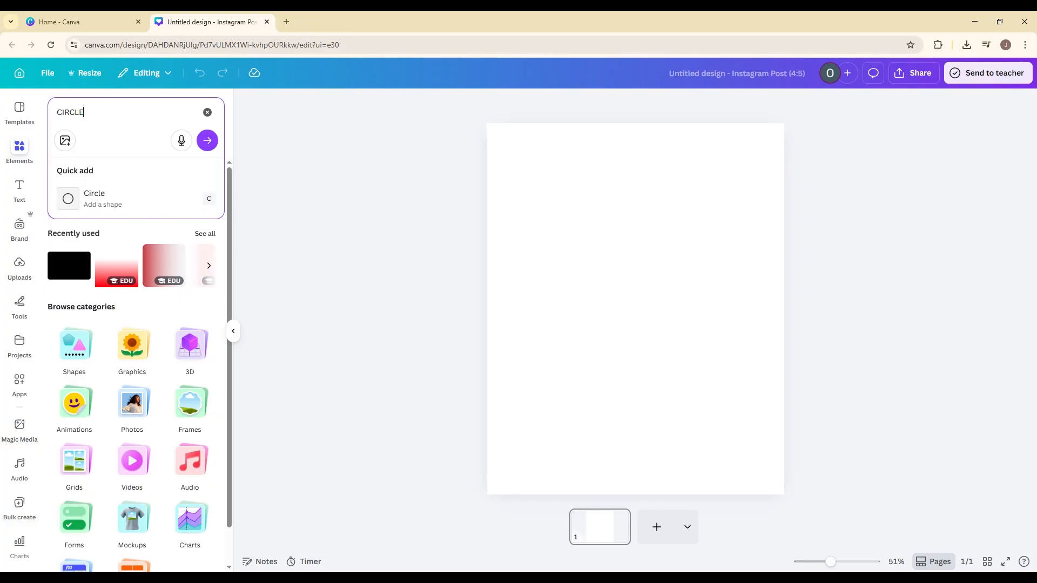
type(" OUTLINE")
key("Return")
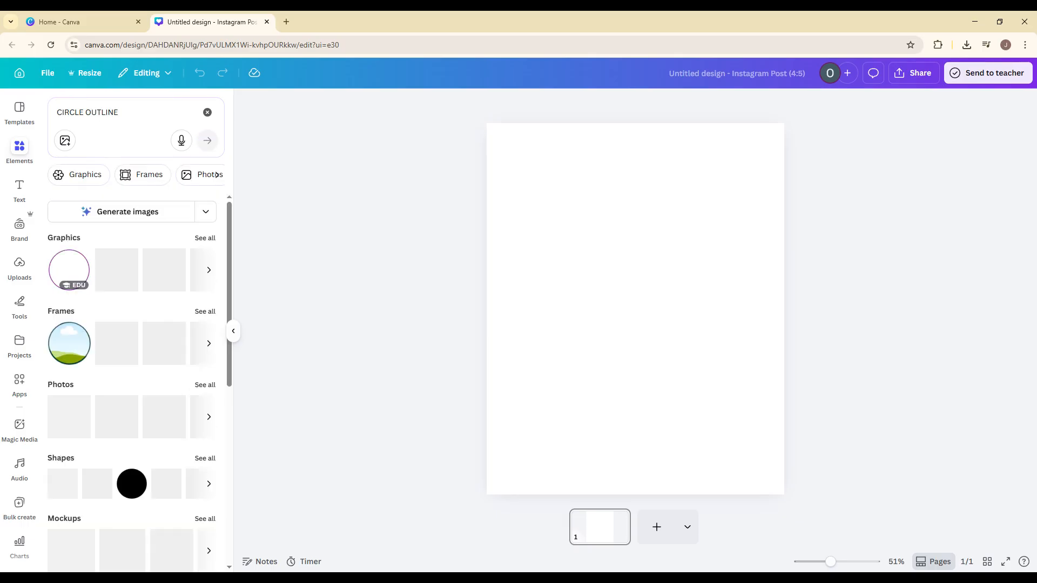
- Add the thin purple circle outline graphic to the page, enlarge it and centre it on the canvas
left_click(68, 259)
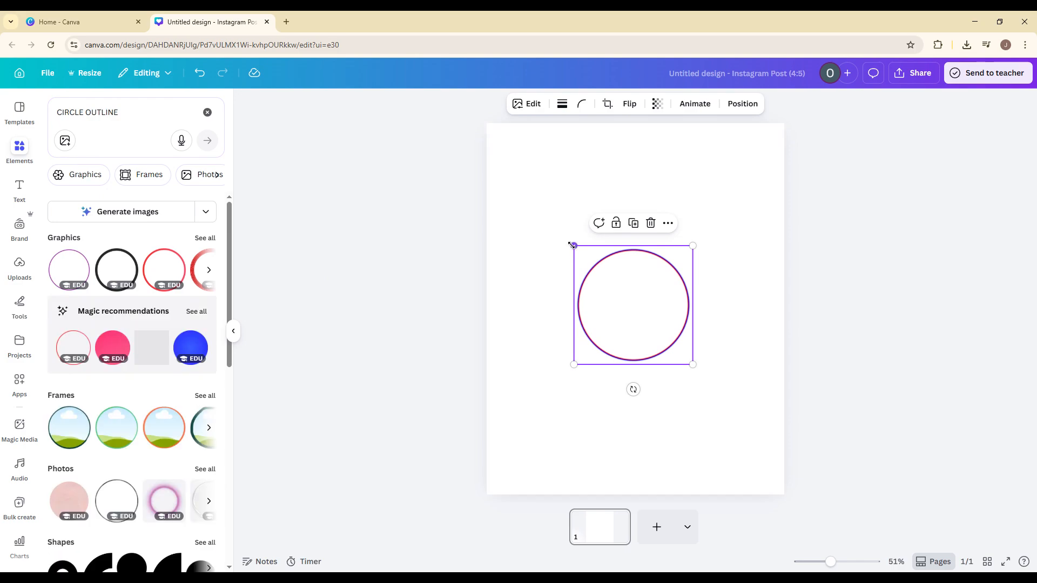
left_click_drag(573, 244, 536, 211)
left_click_drag(647, 273, 667, 295)
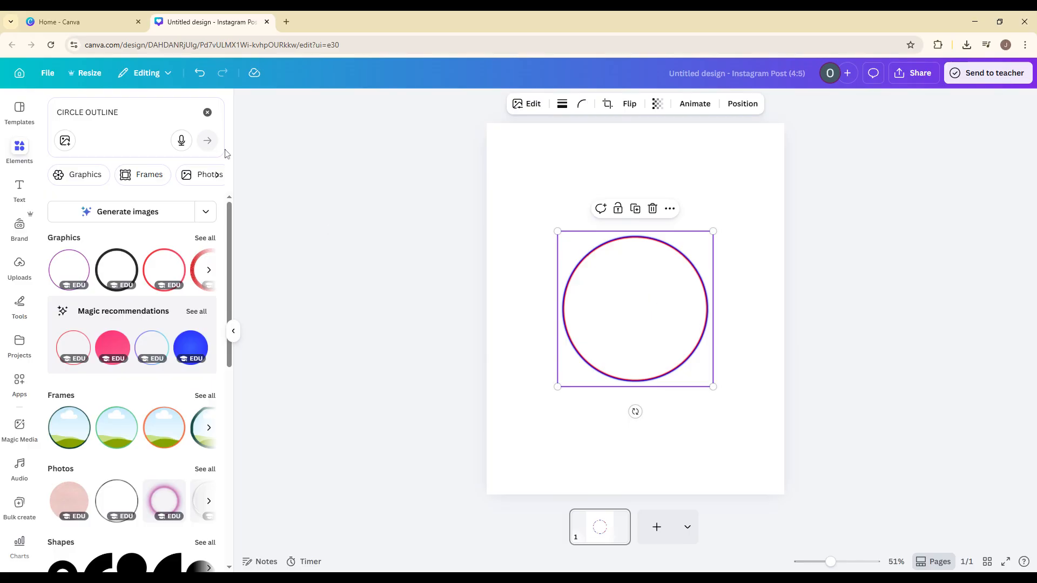
left_click(380, 156)
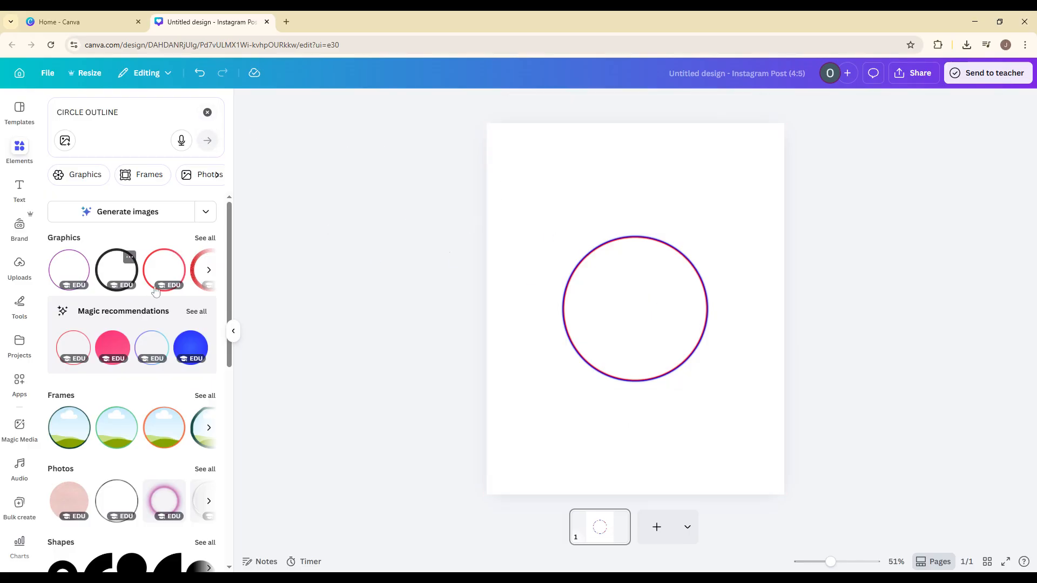
left_click(74, 347)
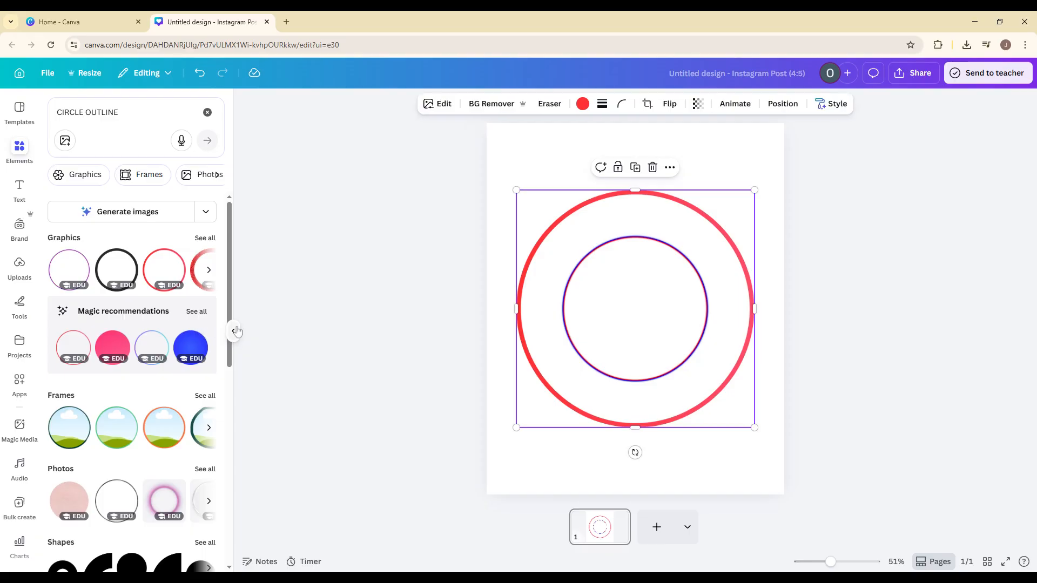
key("ctrl+z")
left_click(209, 269)
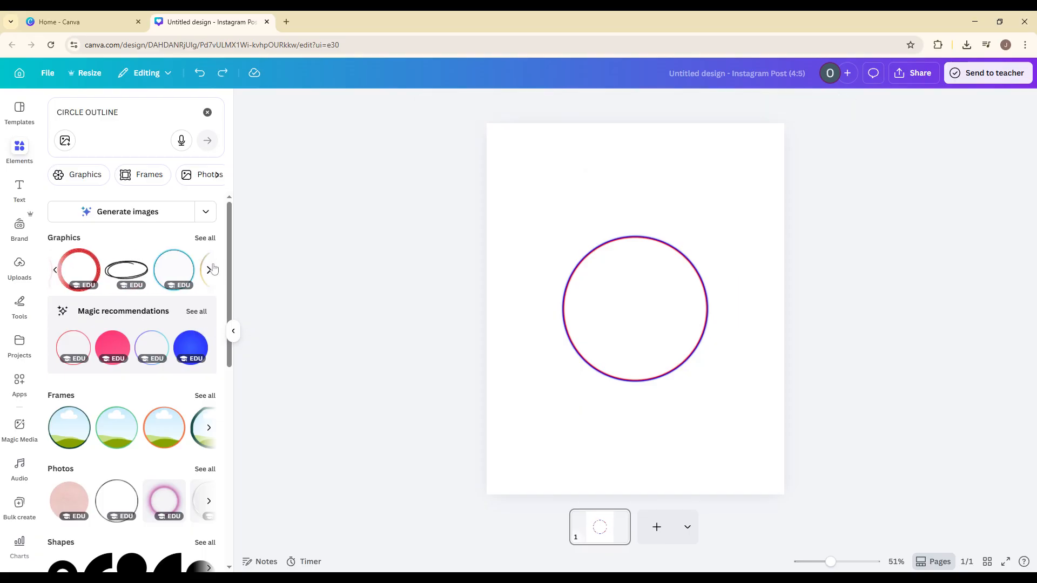
- Resize the circle outline to about half the page width and centre it on the page
left_click(233, 331)
left_click(575, 261)
left_click_drag(615, 230, 597, 268)
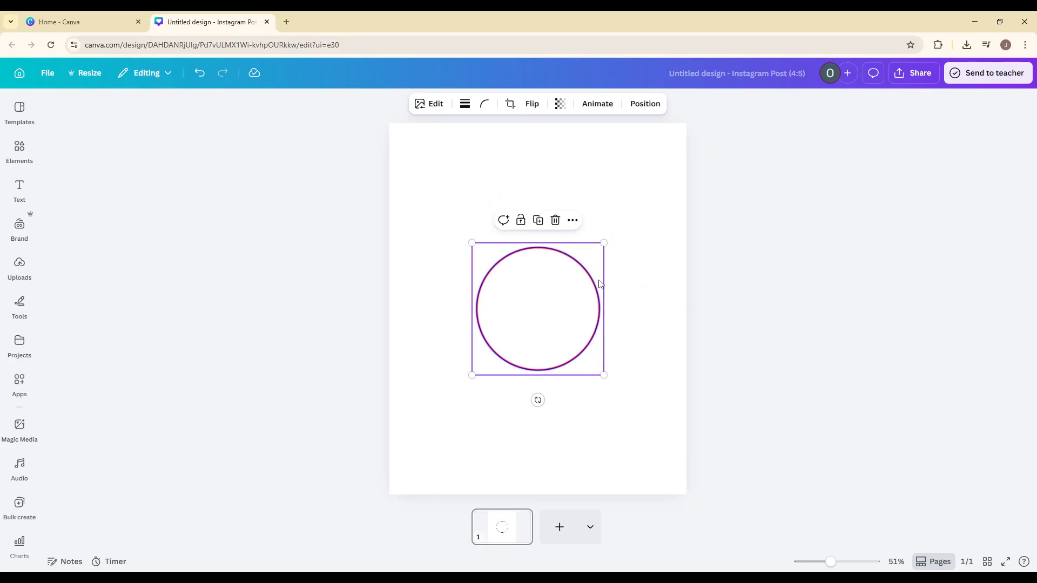
left_click_drag(604, 376, 623, 393)
left_click_drag(585, 361, 575, 354)
left_click(328, 316)
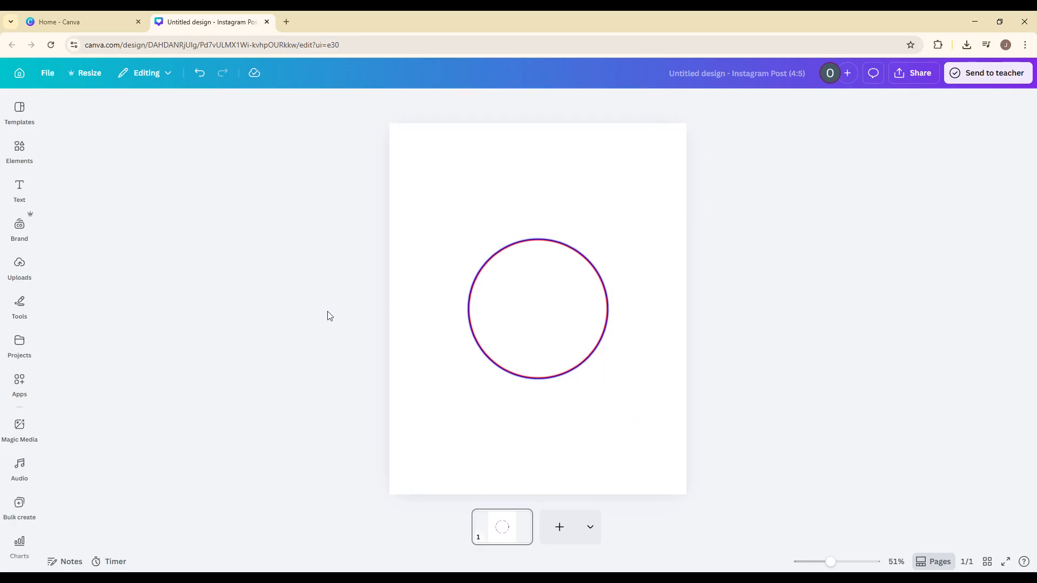
left_click(478, 278)
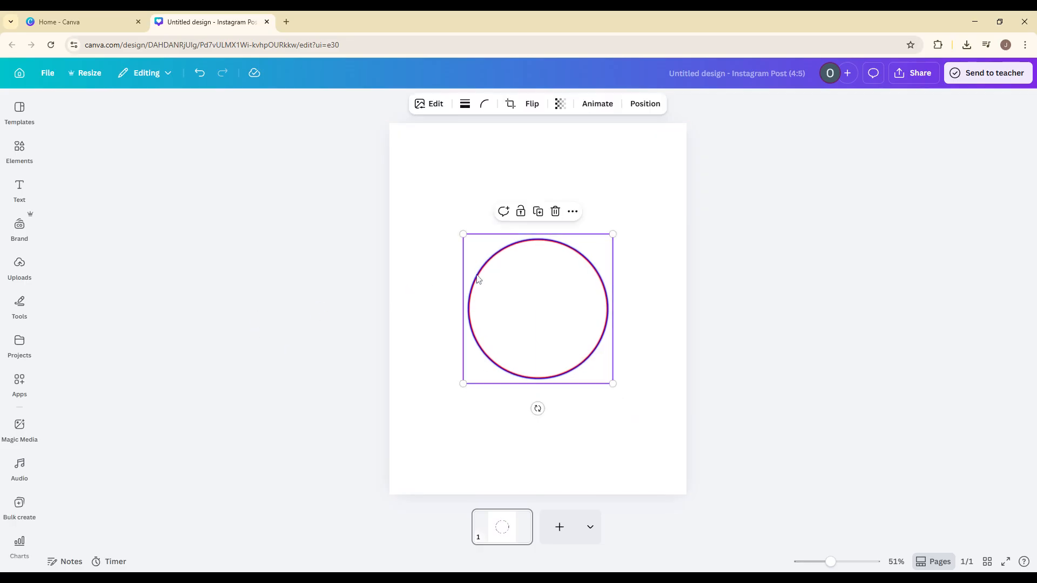
left_click(436, 105)
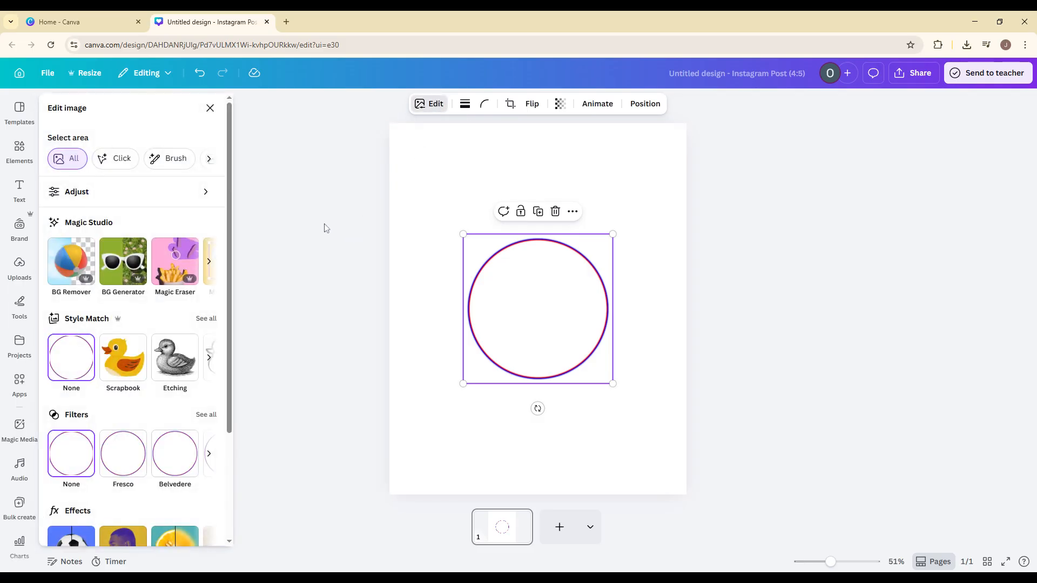
left_click(316, 280)
left_click(736, 259)
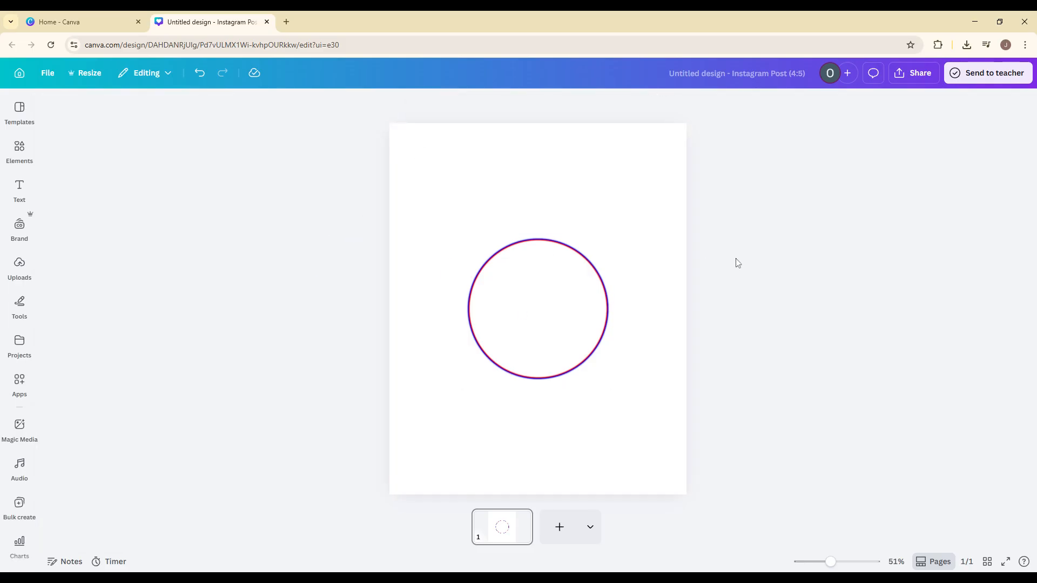
- Apply the Wipe element animation to the circle outline
left_click(574, 242)
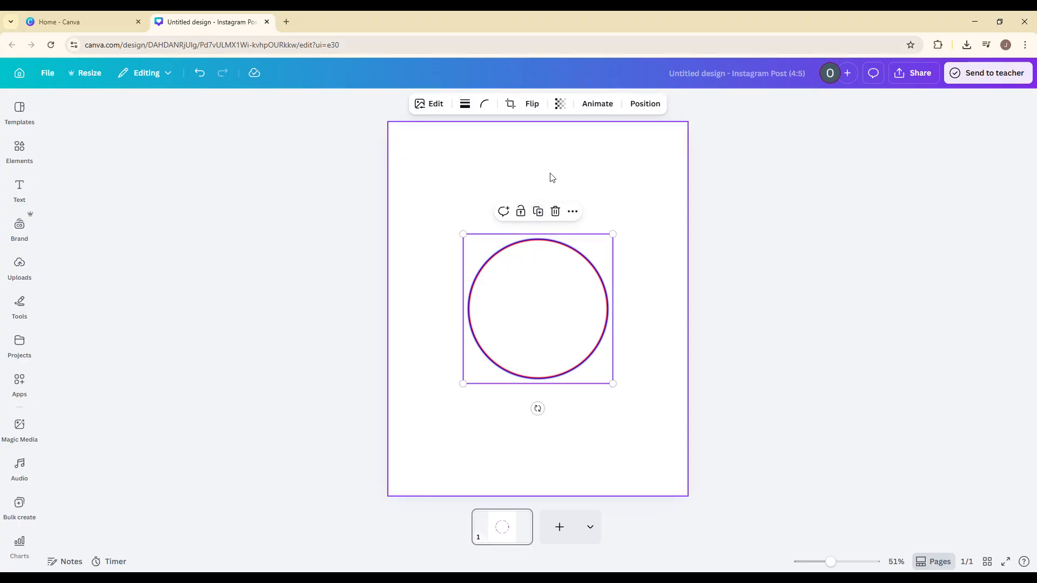
left_click(598, 110)
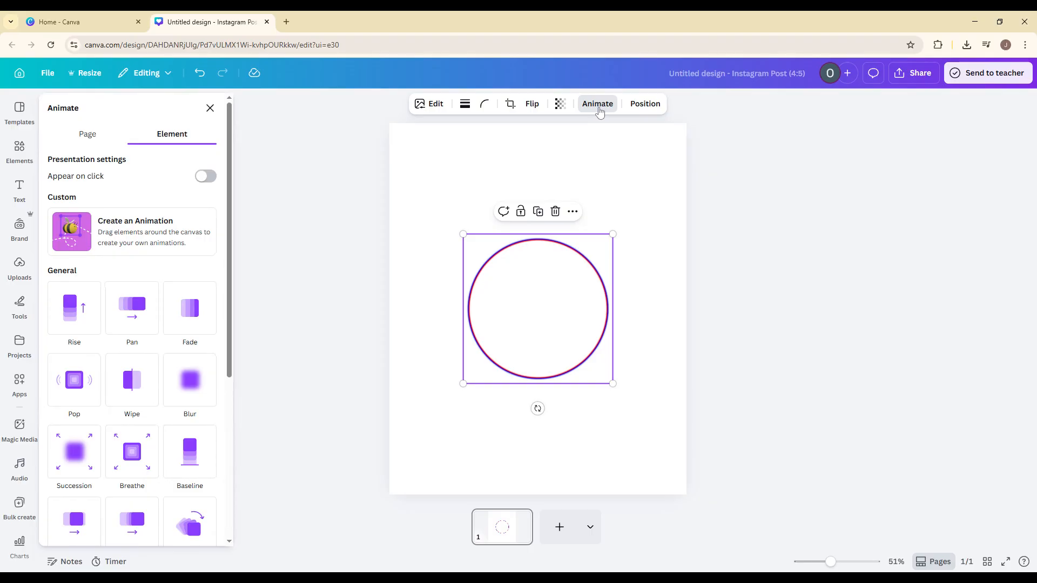
scroll(231, 326, "down", 3)
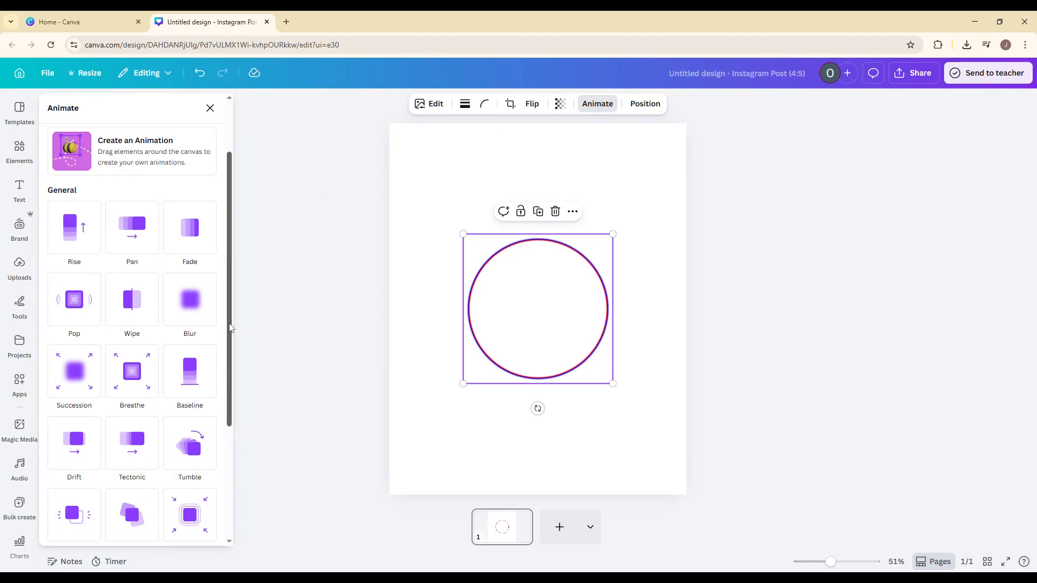
scroll(233, 325, "up", 3)
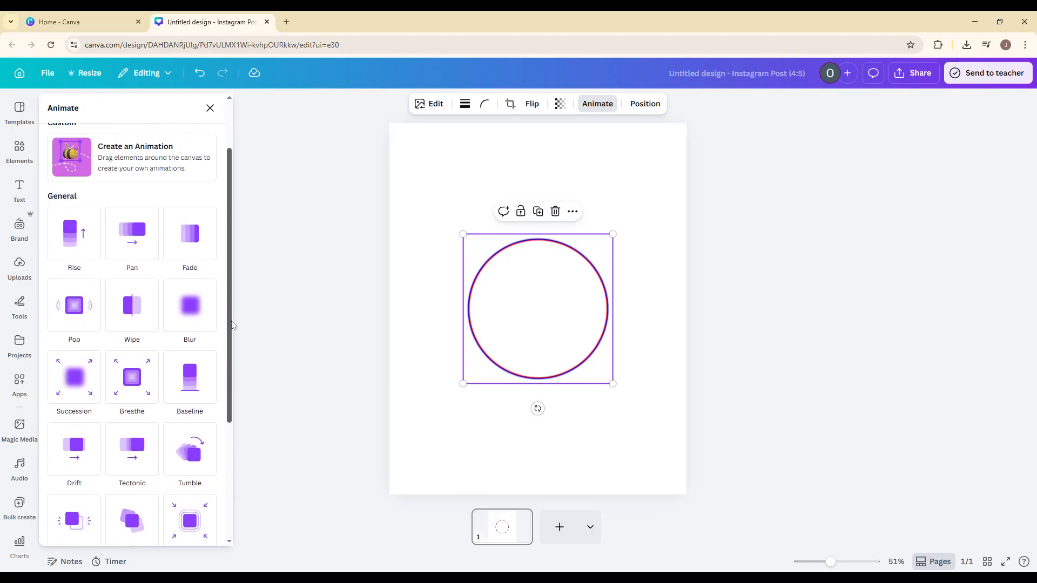
scroll(233, 320, "down", 1)
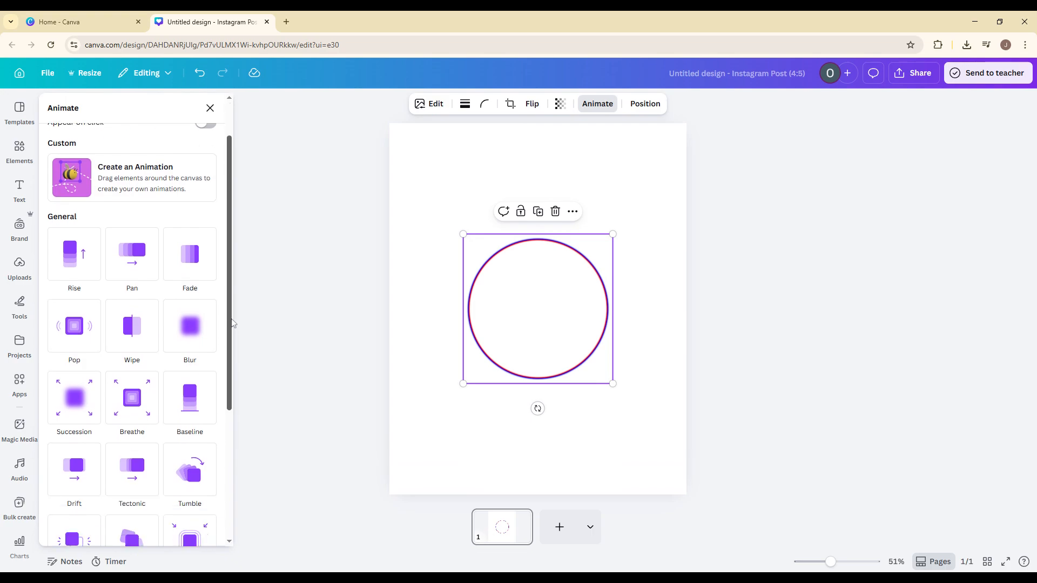
scroll(232, 323, "down", 1)
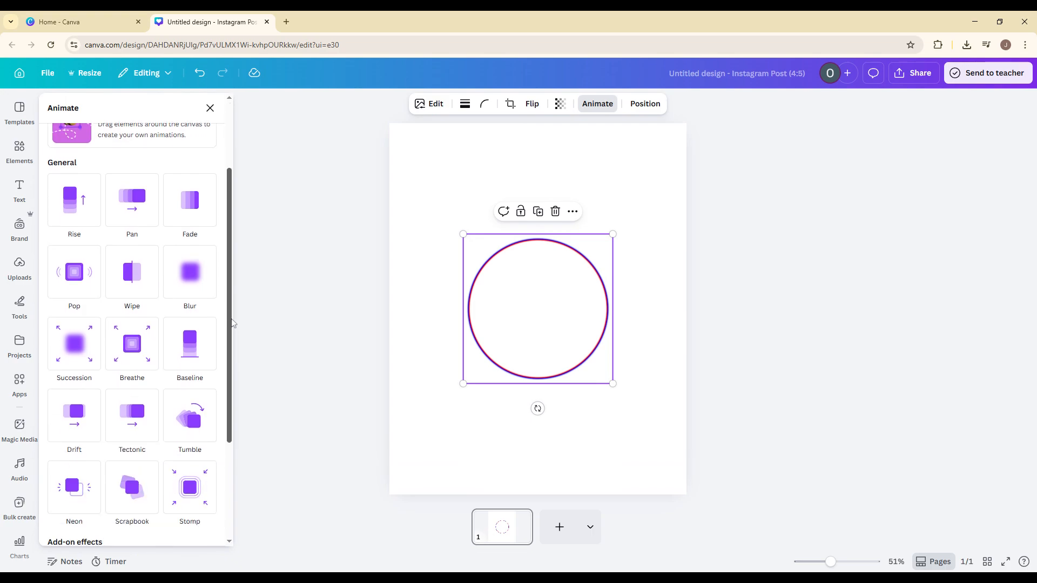
left_click(149, 269)
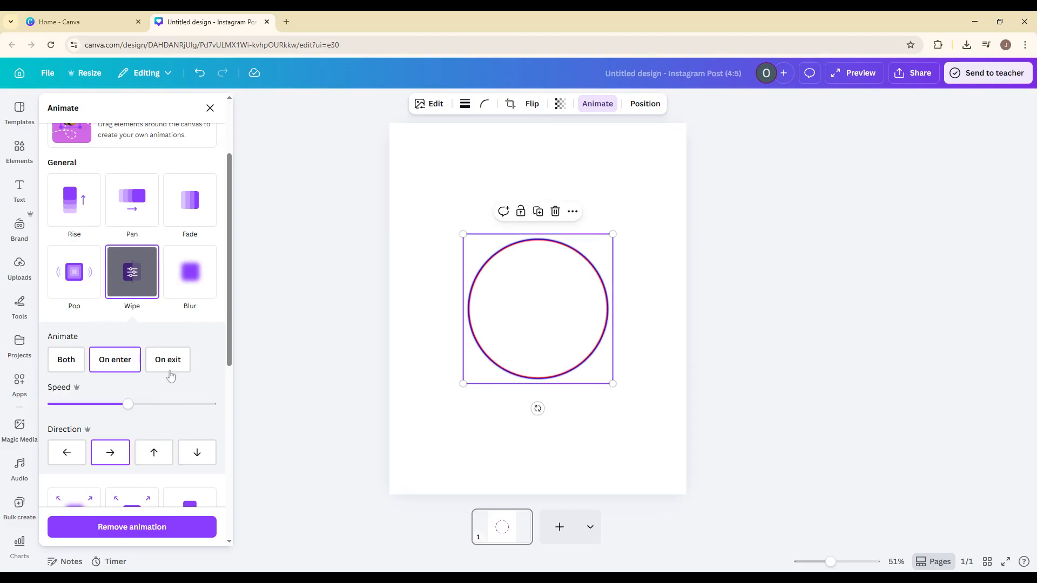
- Try Wipe on both enter and exit, plus the Rise and Fade animations, on the circle outline
left_click(76, 366)
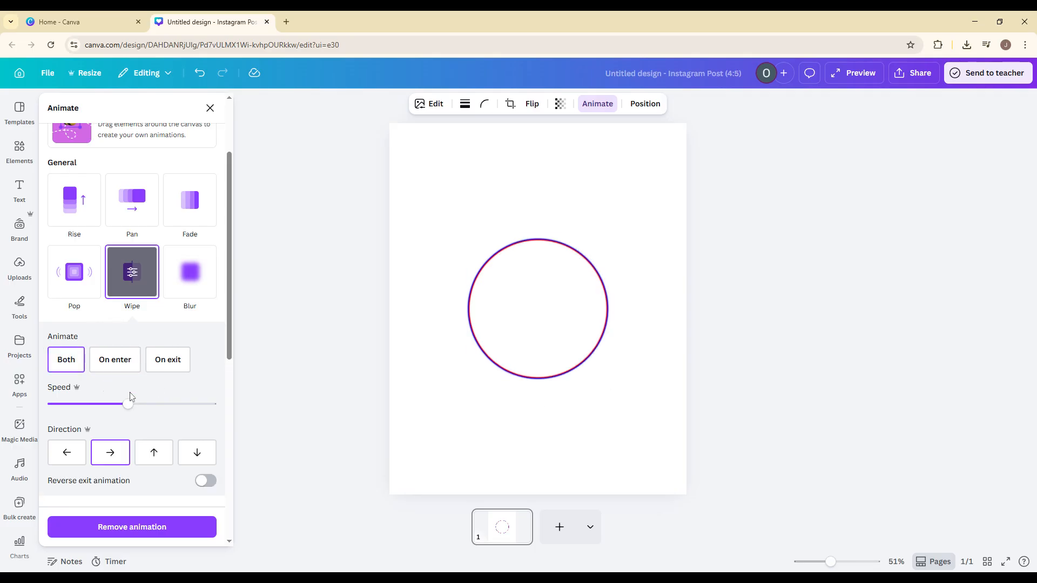
left_click(71, 195)
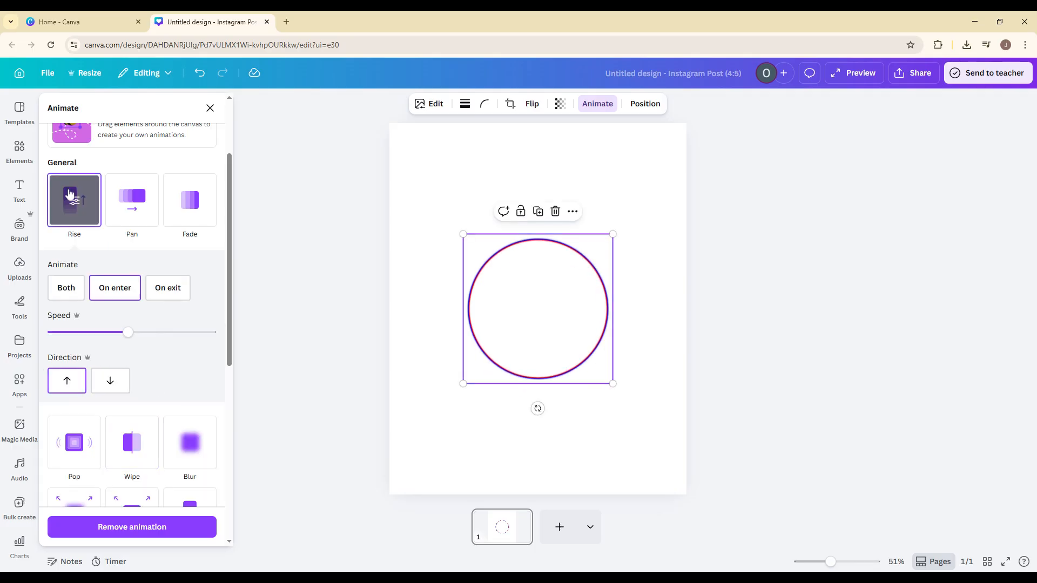
left_click(191, 199)
scroll(160, 212, "down", 1)
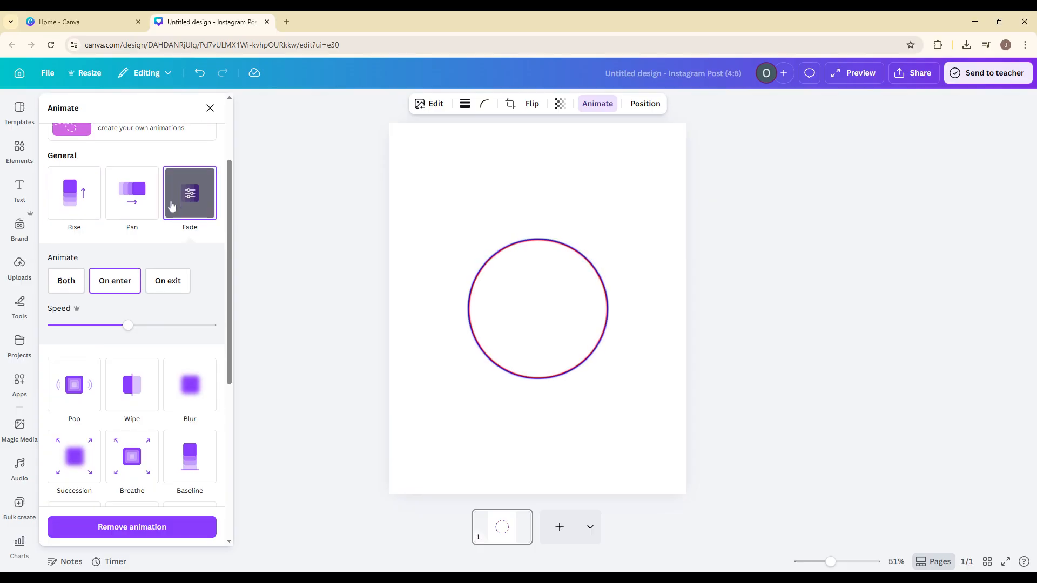
- Set the circle outline's animation to Wipe on enter and lower its speed to the minimum
left_click(130, 316)
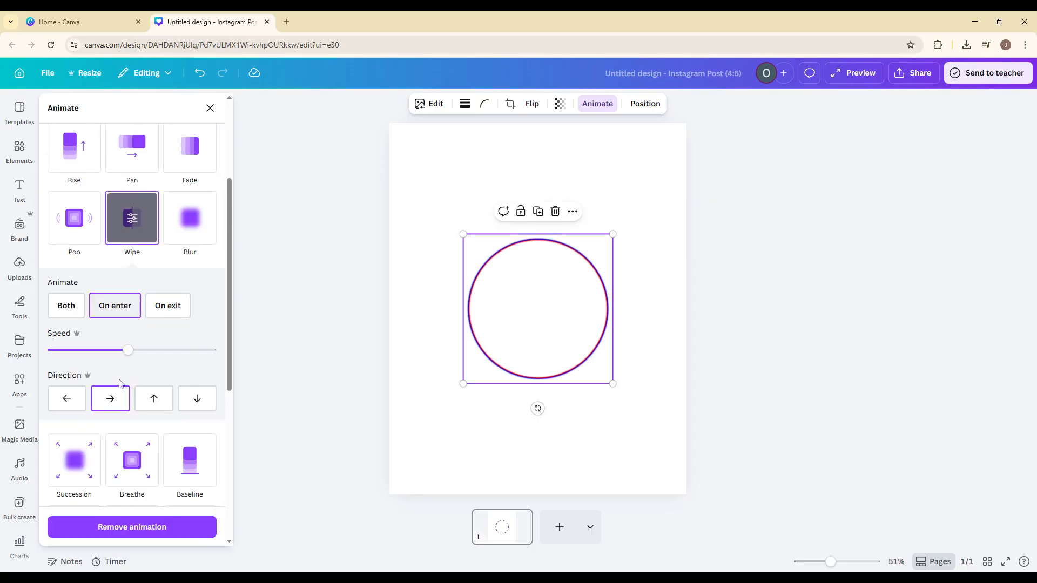
left_click_drag(128, 350, 29, 361)
left_click(257, 373)
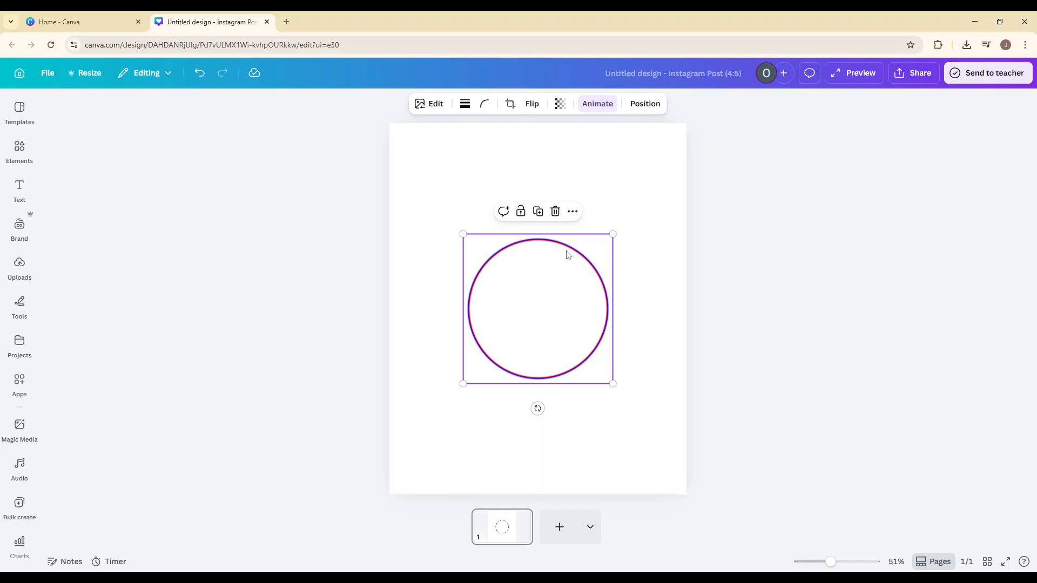
left_click(594, 105)
left_click(114, 438)
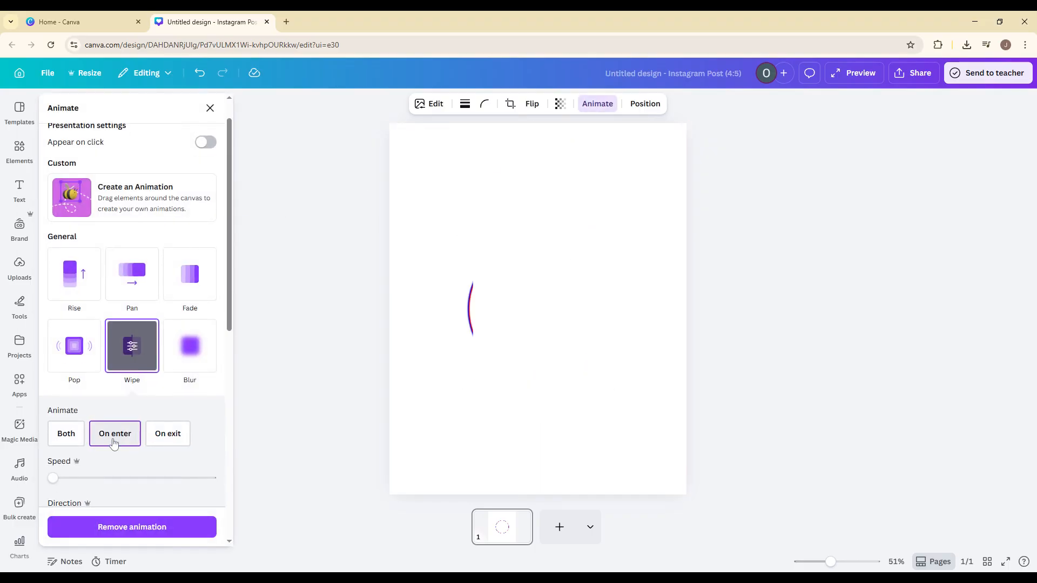
scroll(73, 421, "down", 2)
left_click_drag(53, 377, 33, 390)
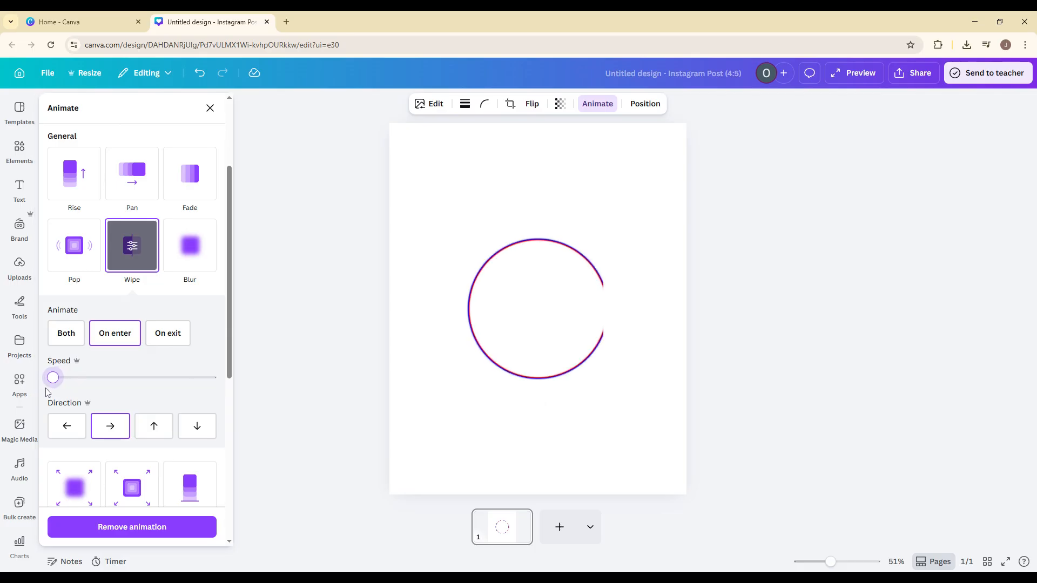
mouse_move(56, 379)
left_mouse_down()
mouse_move(130, 378)
mouse_move(52, 378)
left_mouse_up()
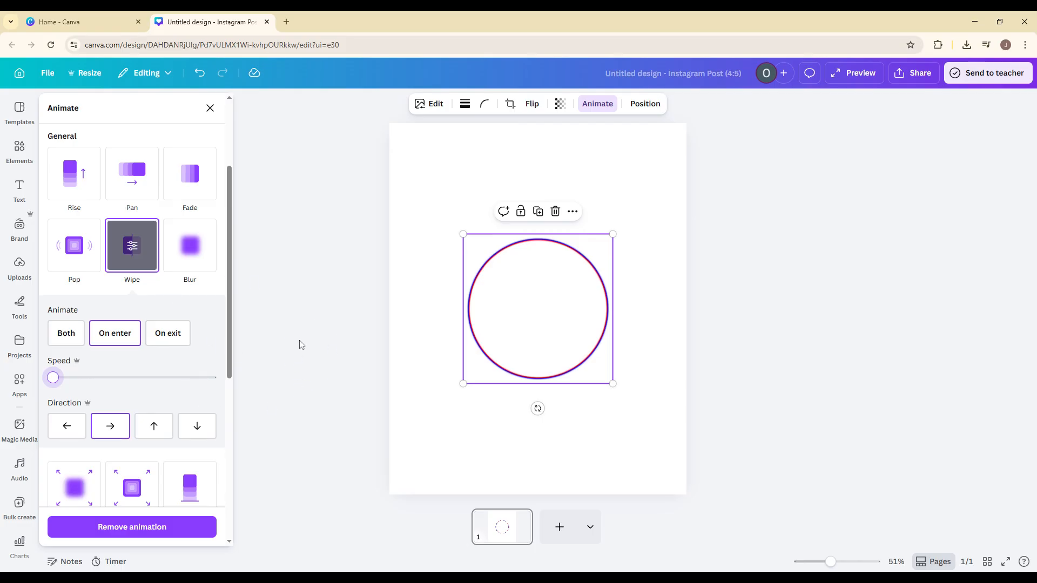
- Add the TATTOO studio text combination to the page and scale it down to fit centred inside the circle outline
left_click(19, 190)
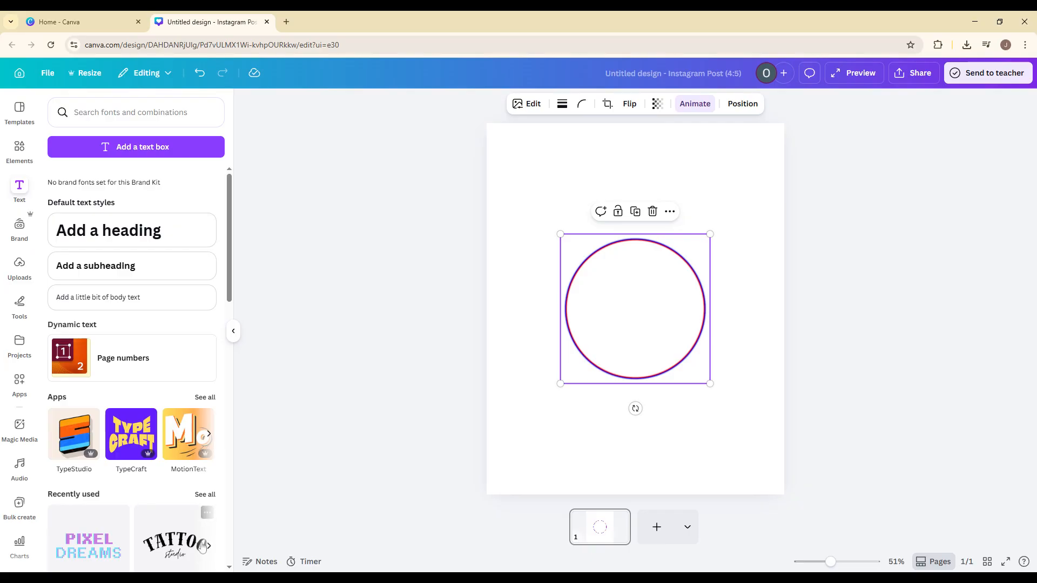
left_click_drag(175, 542, 679, 313)
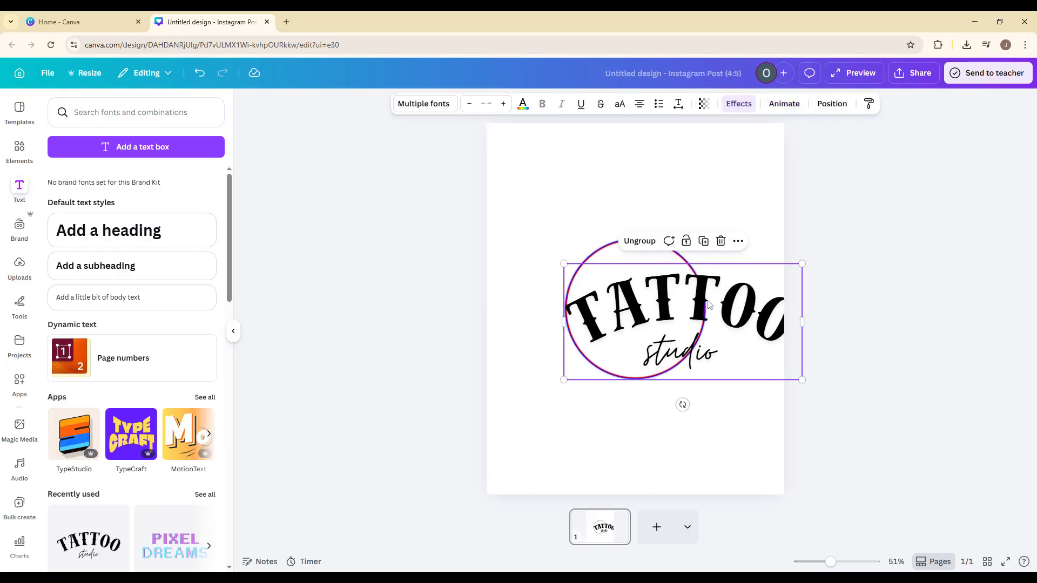
left_click_drag(799, 370, 729, 318)
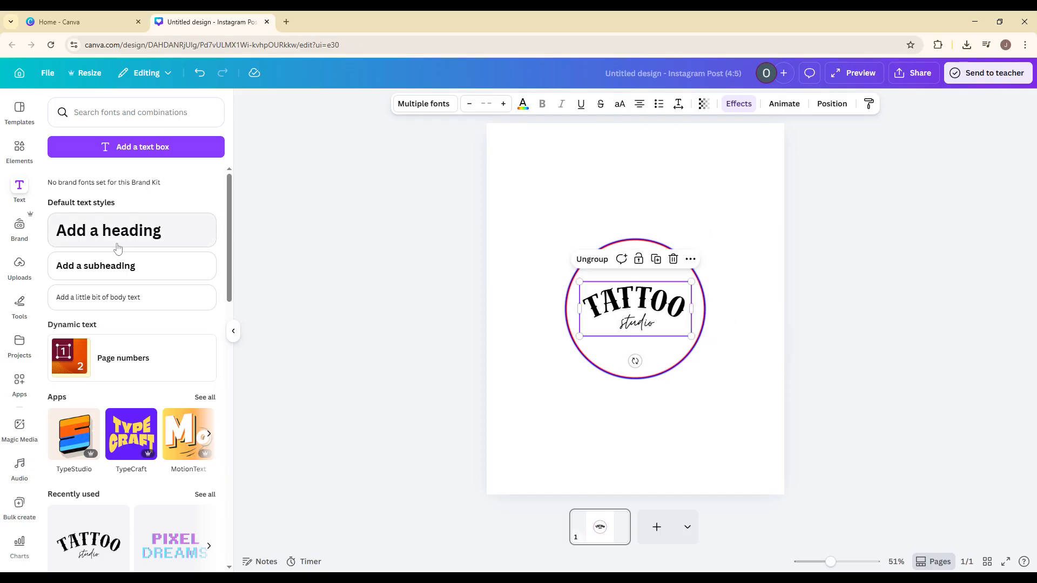
- Apply the Typewriter animation on enter to the TATTOO text alone and preview the animated design
left_click(784, 104)
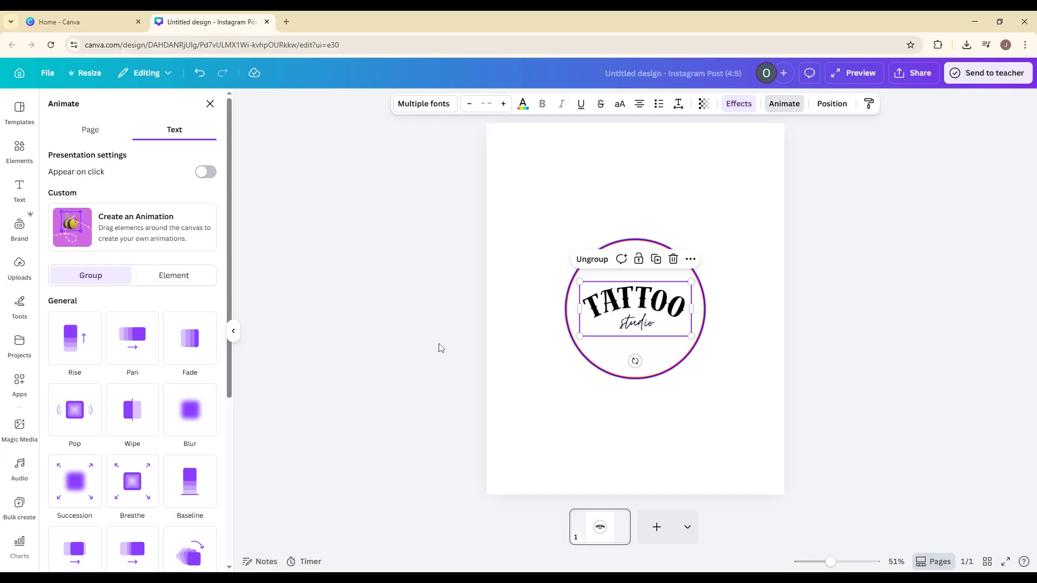
left_click(625, 307)
left_click(773, 104)
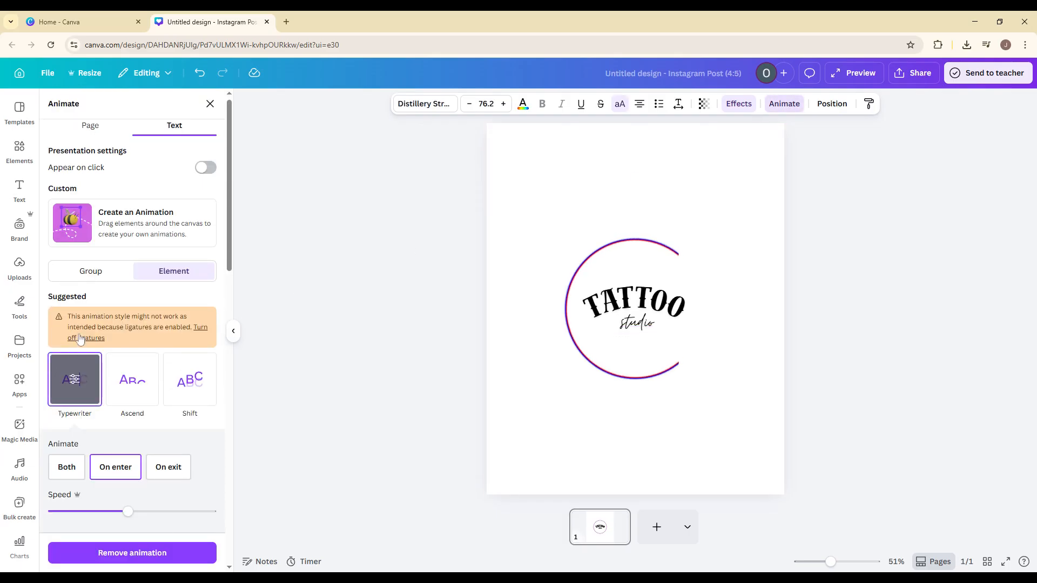
left_click(318, 239)
left_click(850, 74)
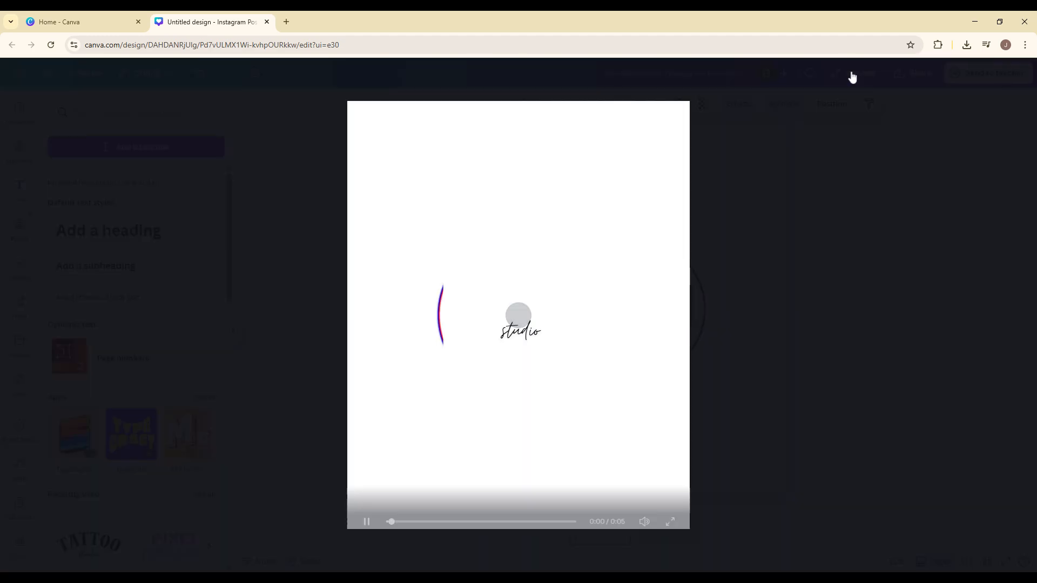
left_click(25, 73)
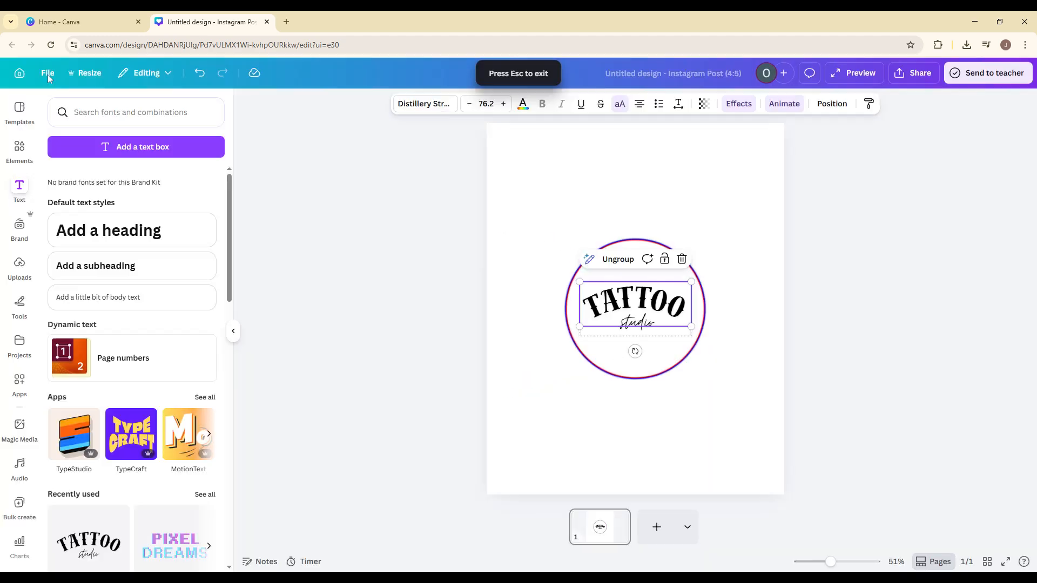
- Open the design's download options and choose MP4 Video as the file type
left_click(913, 73)
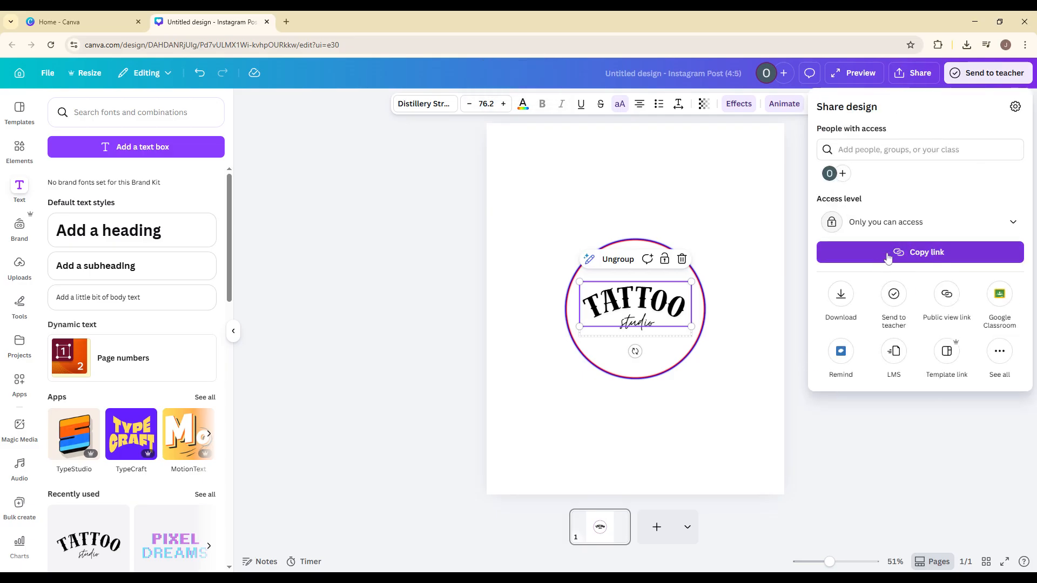
left_click(844, 293)
left_click(885, 154)
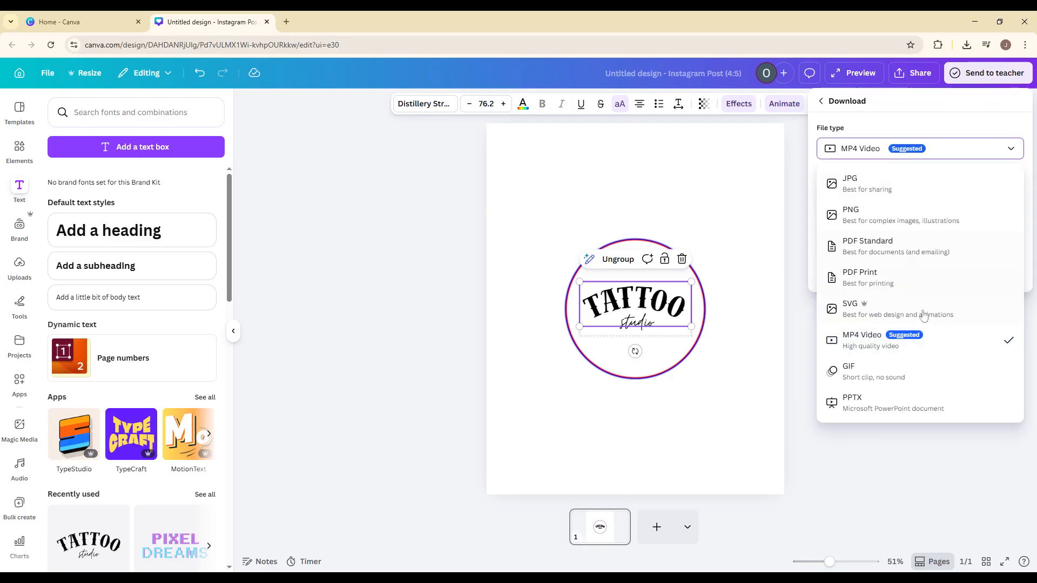
left_click(920, 326)
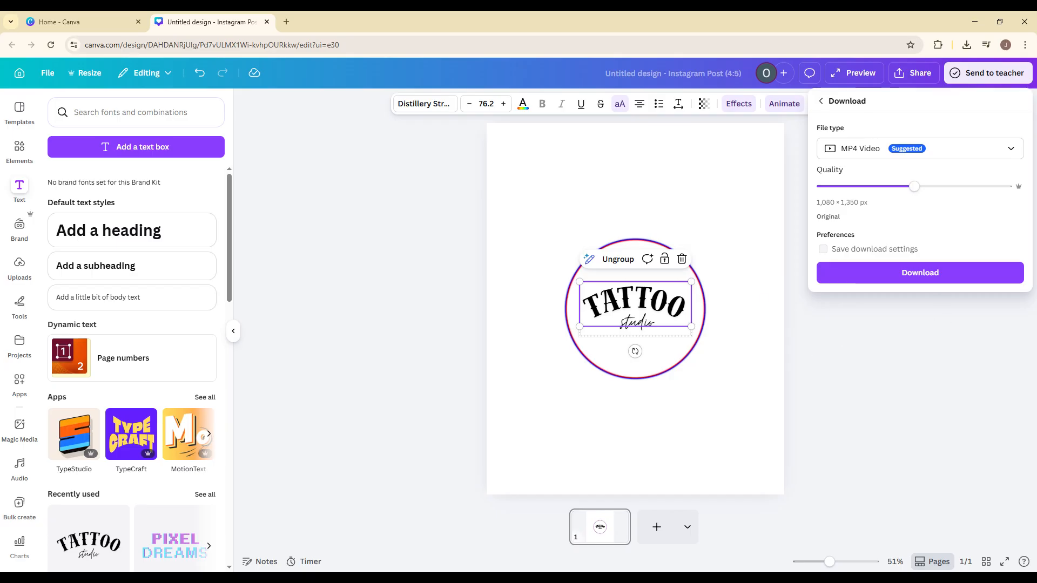
left_click(927, 273)
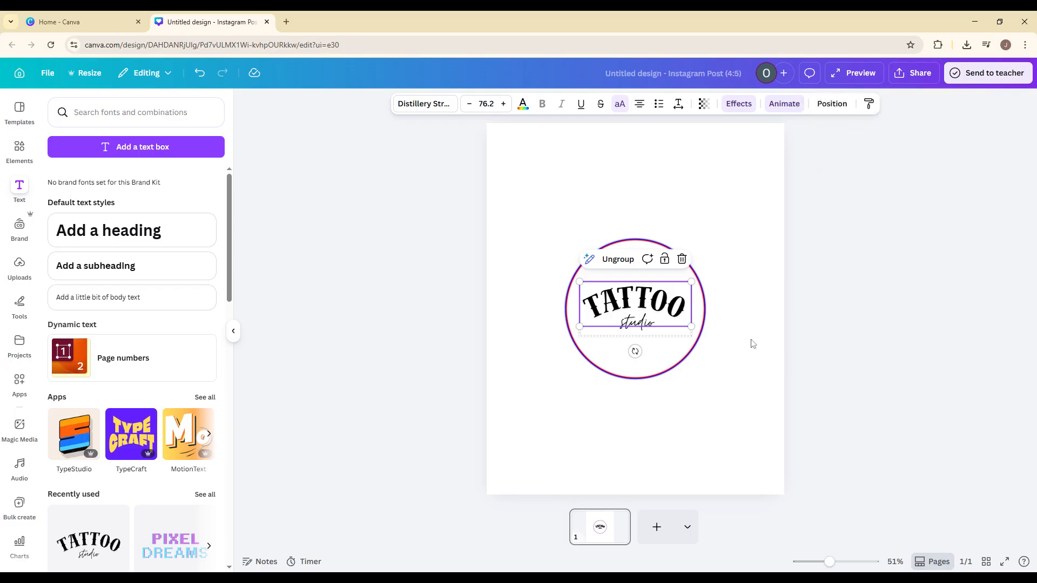
- Close the text options, play the finished circle and TATTOO studio animation in full preview, and return to the editor
left_click(246, 342)
left_click(241, 339)
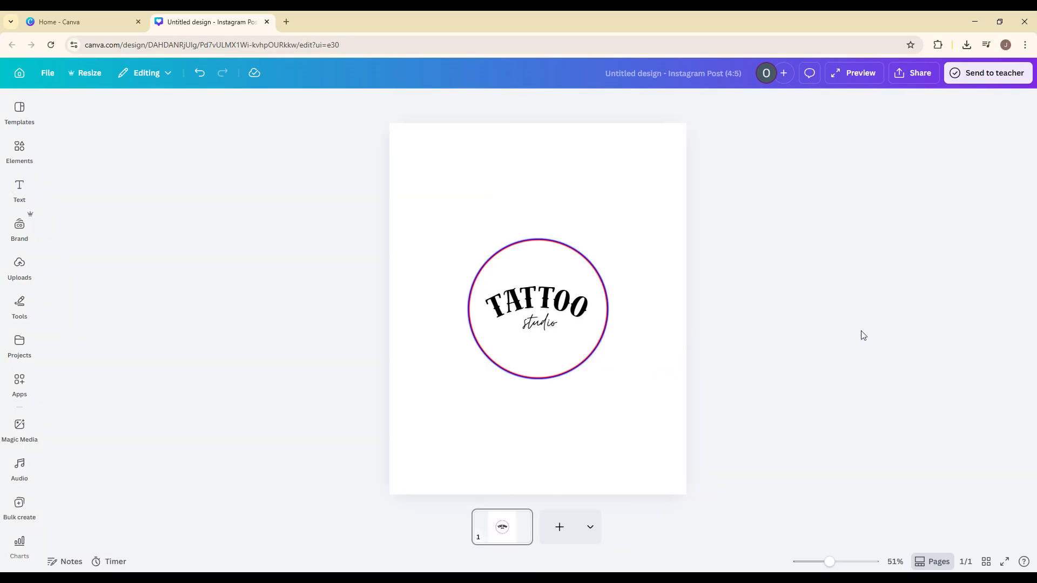
left_click(867, 74)
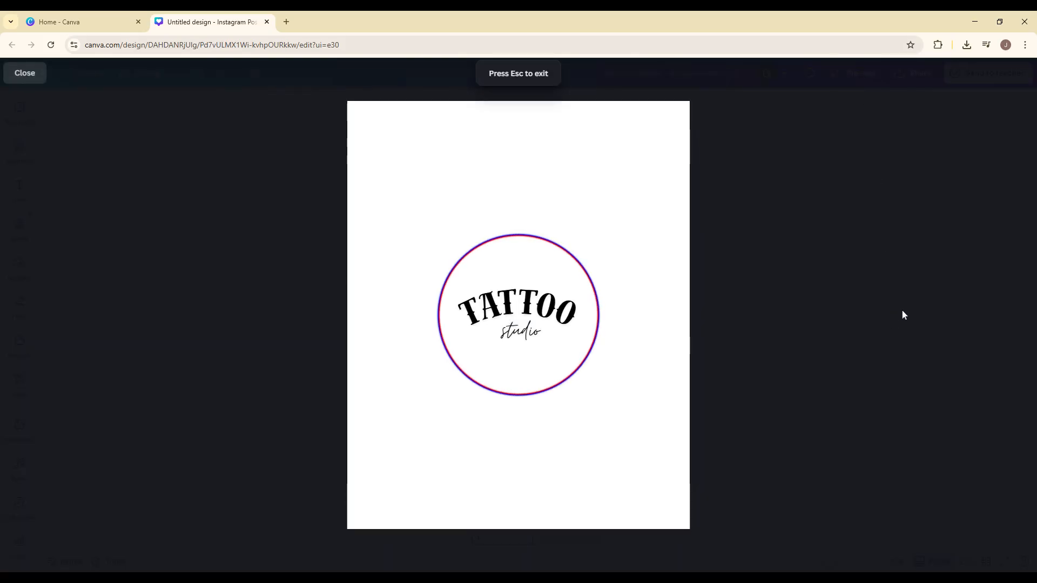
key("Escape")
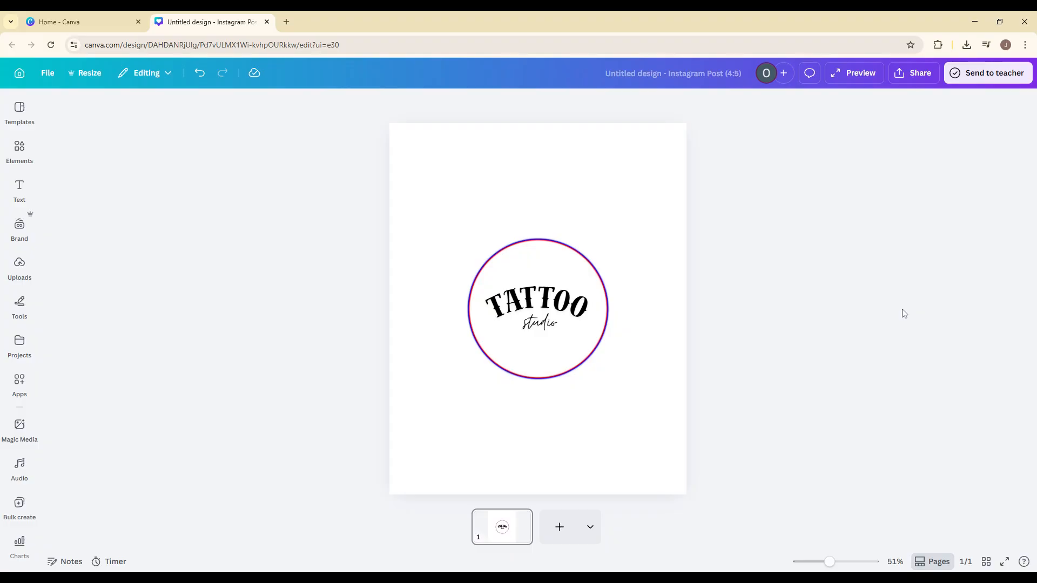